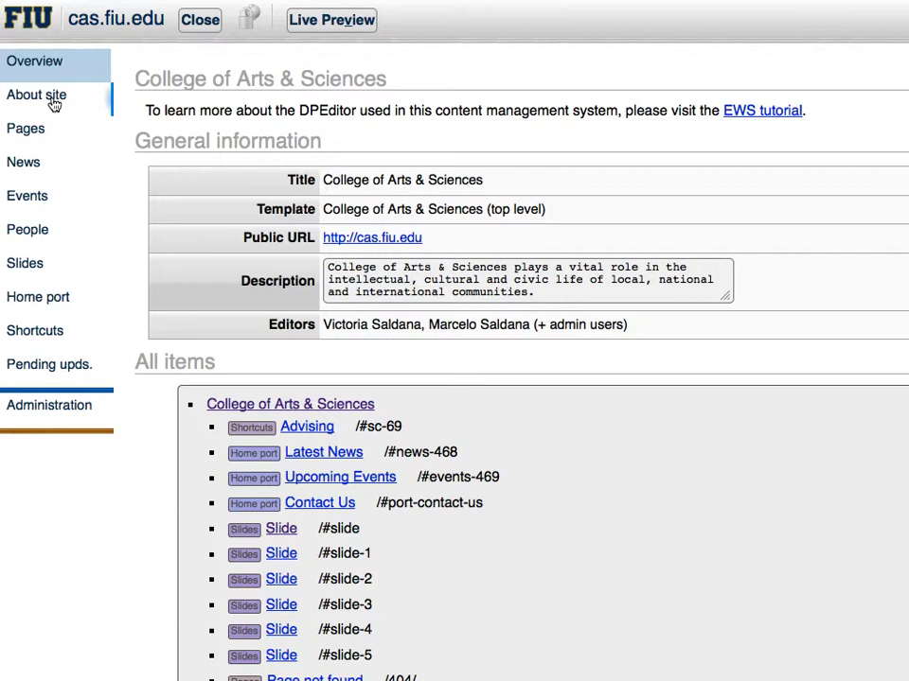
- Open the site's About information, examine its title and description, and check them in the live preview
{"action": "left_click", "coordinate": [54, 102]}
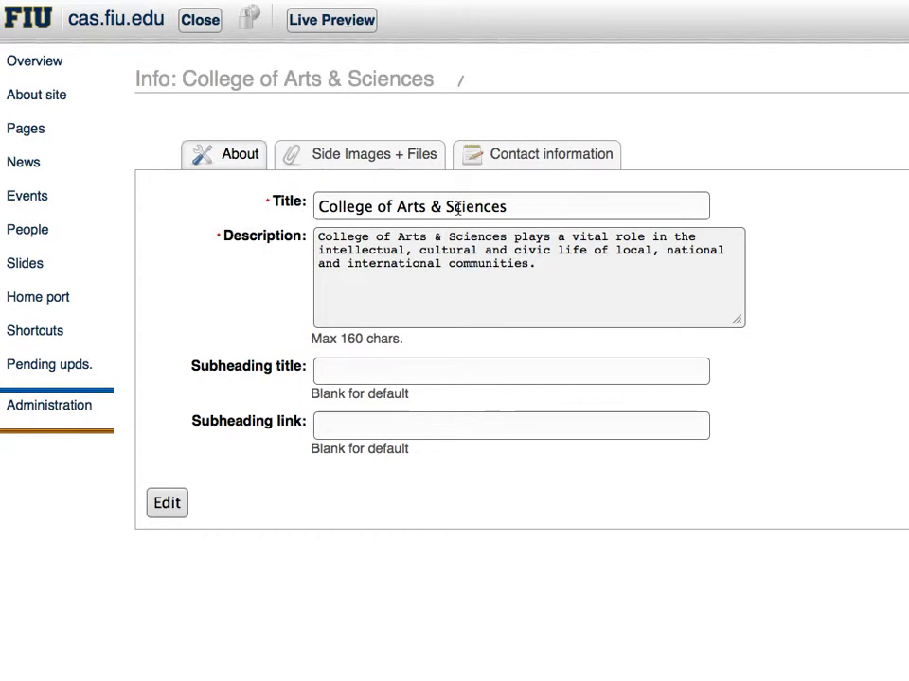
{"action": "left_click", "coordinate": [524, 210]}
{"action": "left_click_drag", "start_coordinate": [557, 264], "coordinate": [322, 235]}
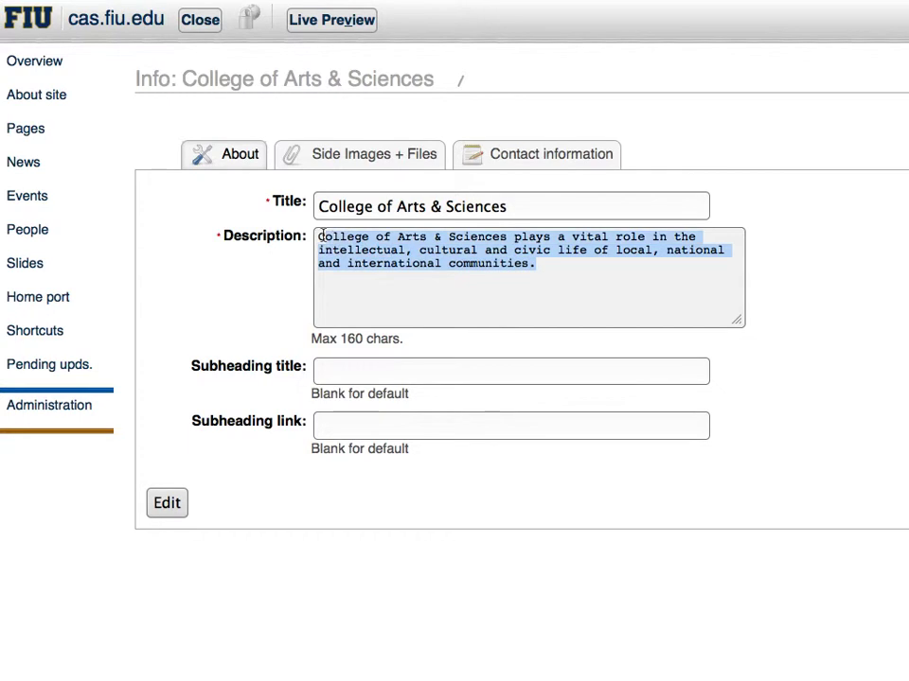
{"action": "left_click", "coordinate": [554, 264]}
{"action": "left_click_drag", "start_coordinate": [564, 264], "coordinate": [314, 233]}
{"action": "left_click", "coordinate": [559, 264]}
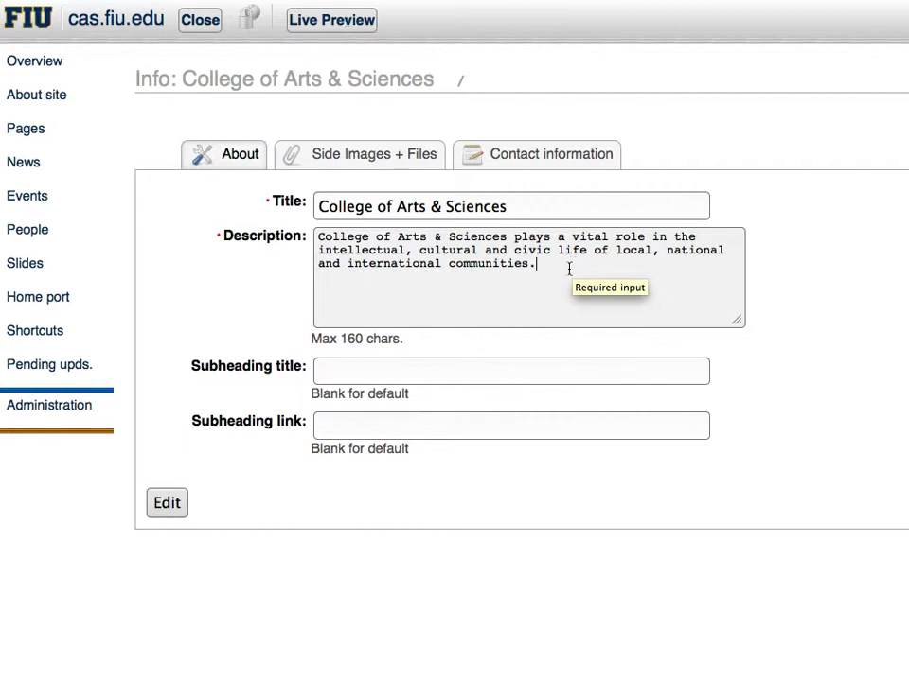
{"action": "left_click_drag", "start_coordinate": [573, 268], "coordinate": [338, 250]}
{"action": "left_click", "coordinate": [339, 250]}
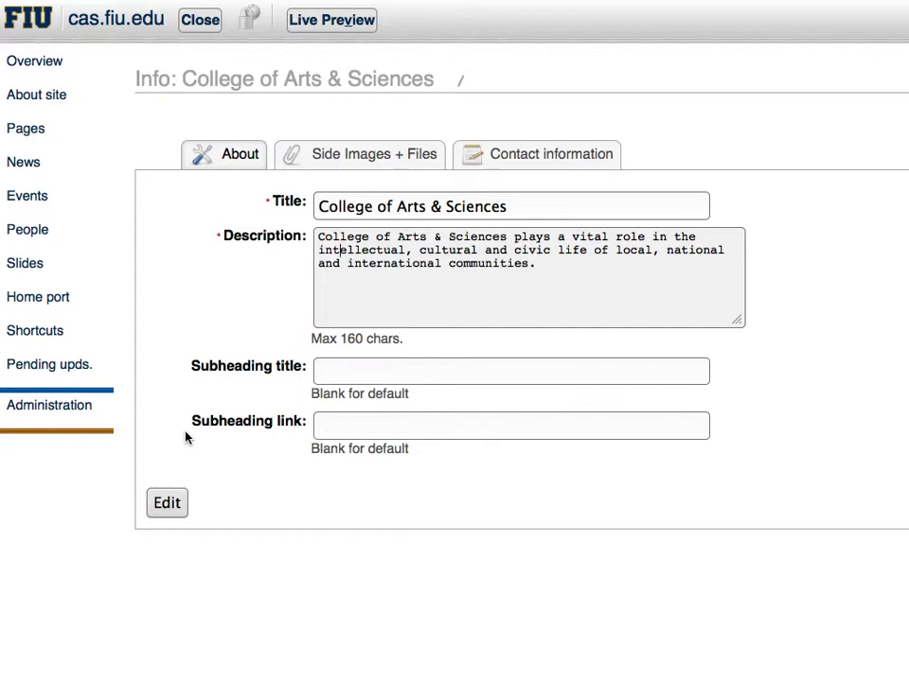
{"action": "left_click", "coordinate": [546, 267]}
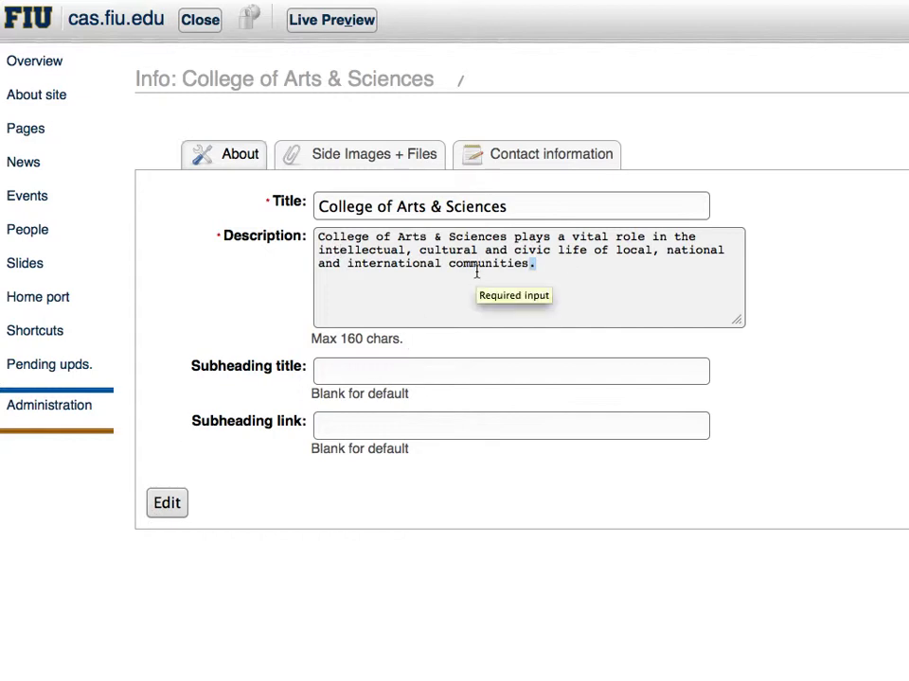
{"action": "left_click", "coordinate": [321, 25]}
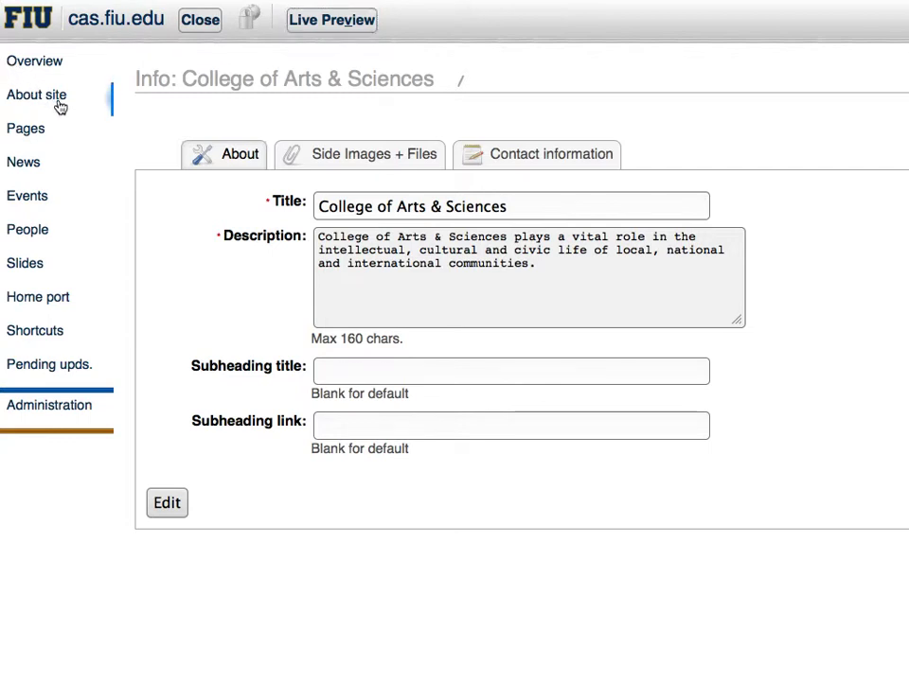
{"action": "left_click", "coordinate": [572, 270]}
{"action": "type", "text": "aijsfbaijsfba"}
{"action": "key", "text": "BackSpace"}
{"action": "key", "text": "BackSpace"}
{"action": "key", "text": "BackSpace"}
{"action": "key", "text": "BackSpace"}
{"action": "key", "text": "BackSpace"}
{"action": "key", "text": "BackSpace"}
{"action": "key", "text": "BackSpace"}
{"action": "key", "text": "BackSpace"}
{"action": "key", "text": "BackSpace"}
{"action": "key", "text": "BackSpace"}
{"action": "key", "text": "BackSpace"}
{"action": "key", "text": "BackSpace"}
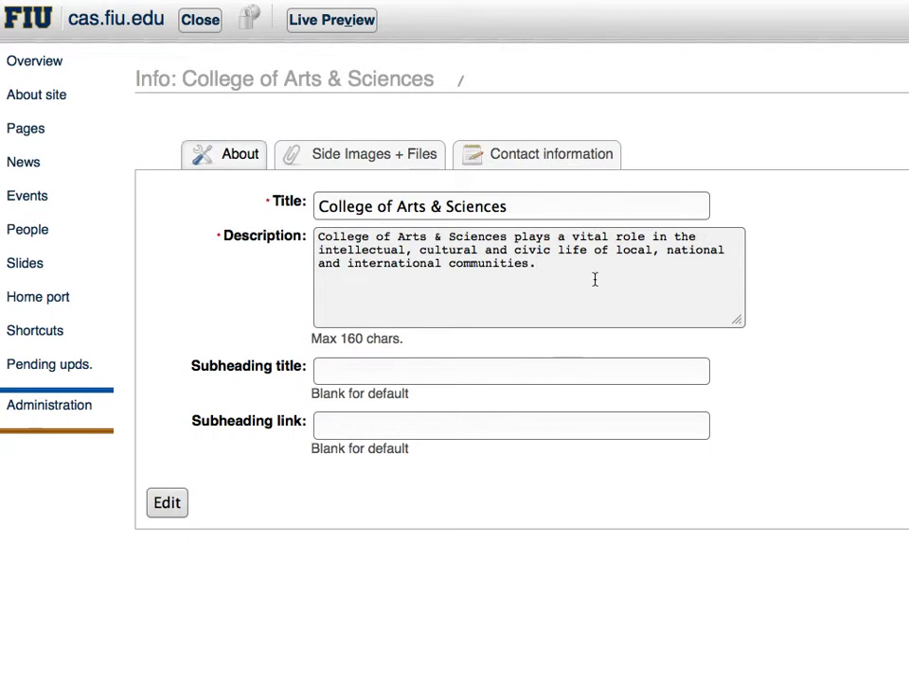
- Set the site's subheading title to "Bobs Rib Shack"
{"action": "left_click", "coordinate": [566, 267]}
{"action": "left_click", "coordinate": [429, 372]}
{"action": "left_click_drag", "start_coordinate": [511, 206], "coordinate": [319, 208]}
{"action": "left_click", "coordinate": [318, 206]}
{"action": "left_click", "coordinate": [337, 378]}
{"action": "left_click", "coordinate": [348, 422]}
{"action": "left_click", "coordinate": [335, 378]}
{"action": "left_click", "coordinate": [334, 378]}
{"action": "type", "text": "Bobs Rib Shack"}
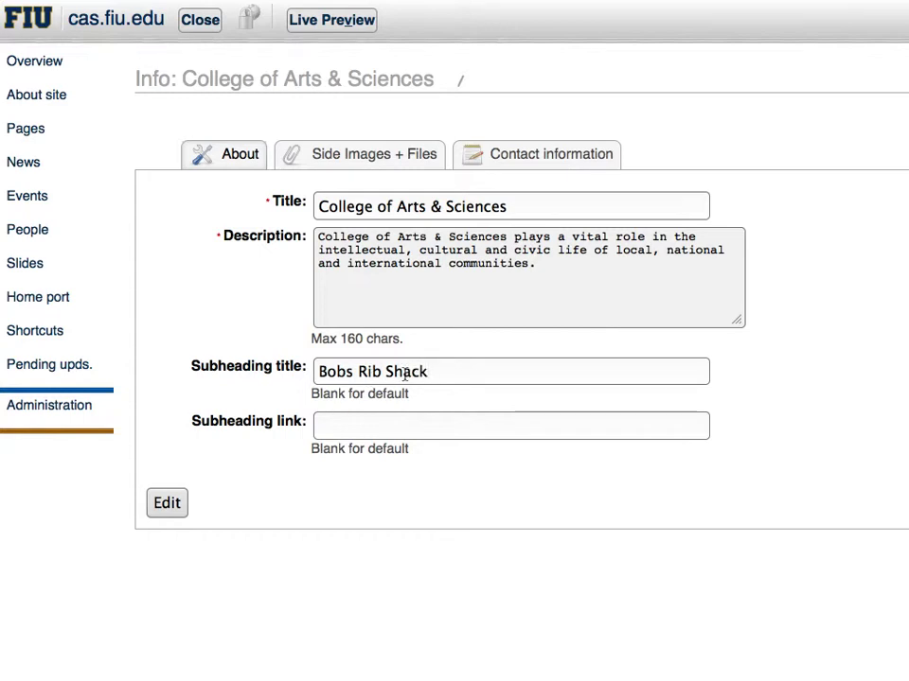
{"action": "left_click", "coordinate": [379, 430]}
{"action": "type", "text": "H"}
{"action": "key", "text": "BackSpace"}
{"action": "type", "text": "http"}
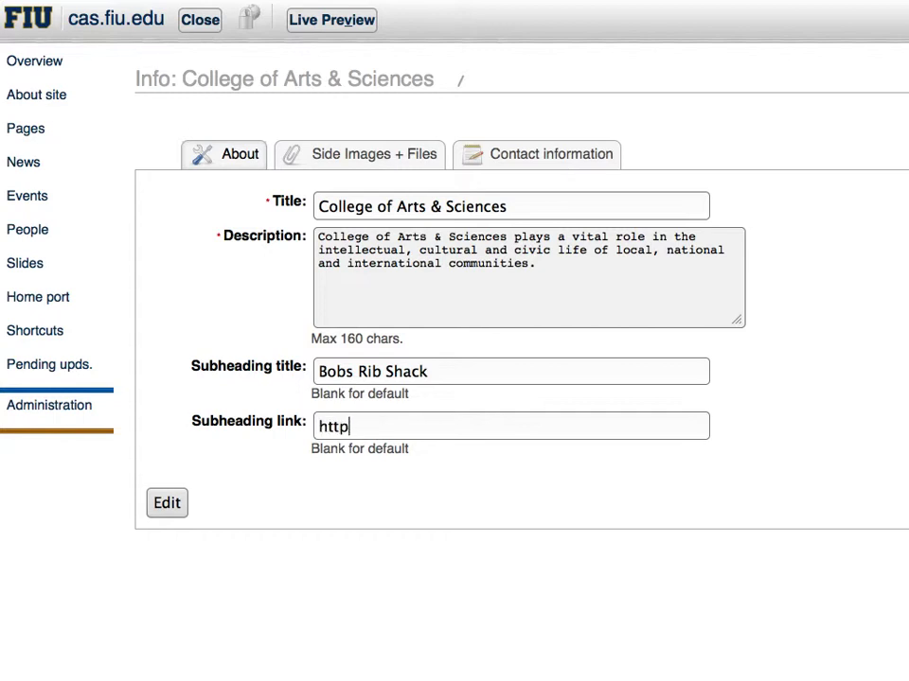
{"action": "type", "text": "://bobs-ribs.com"}
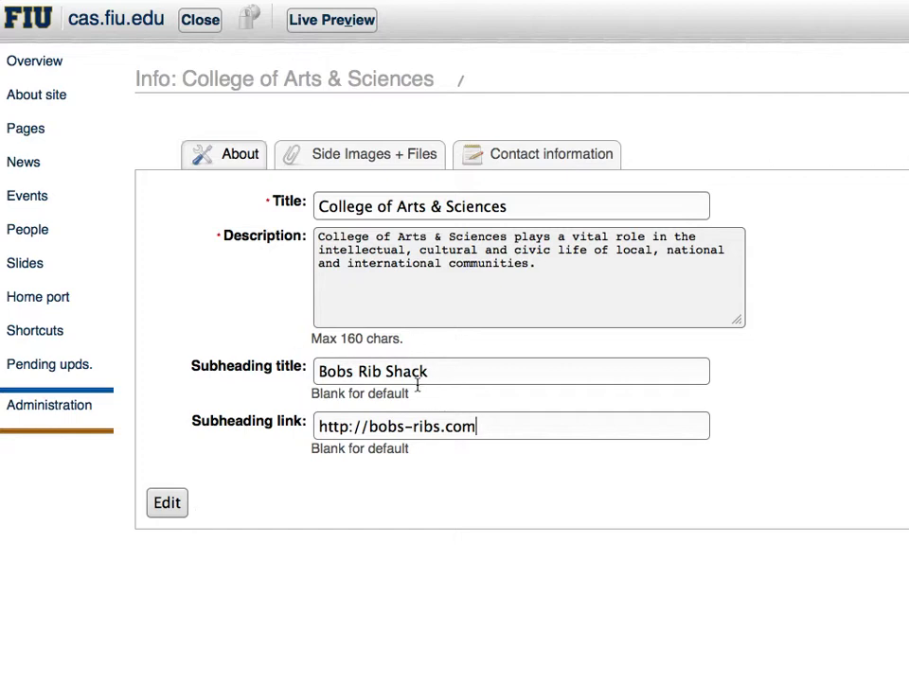
{"action": "left_click", "coordinate": [177, 502]}
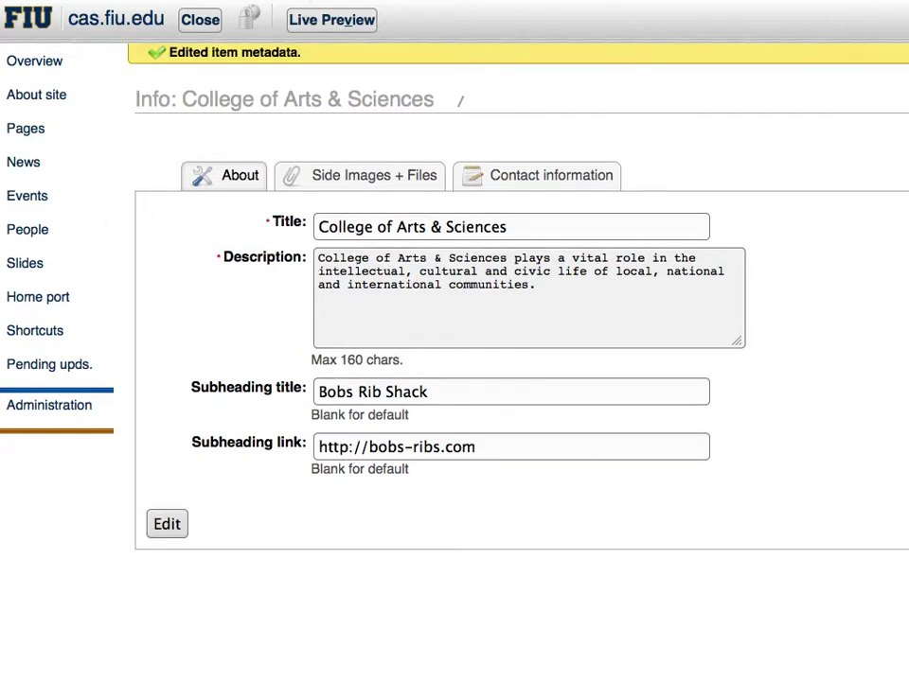
{"action": "left_click", "coordinate": [331, 20]}
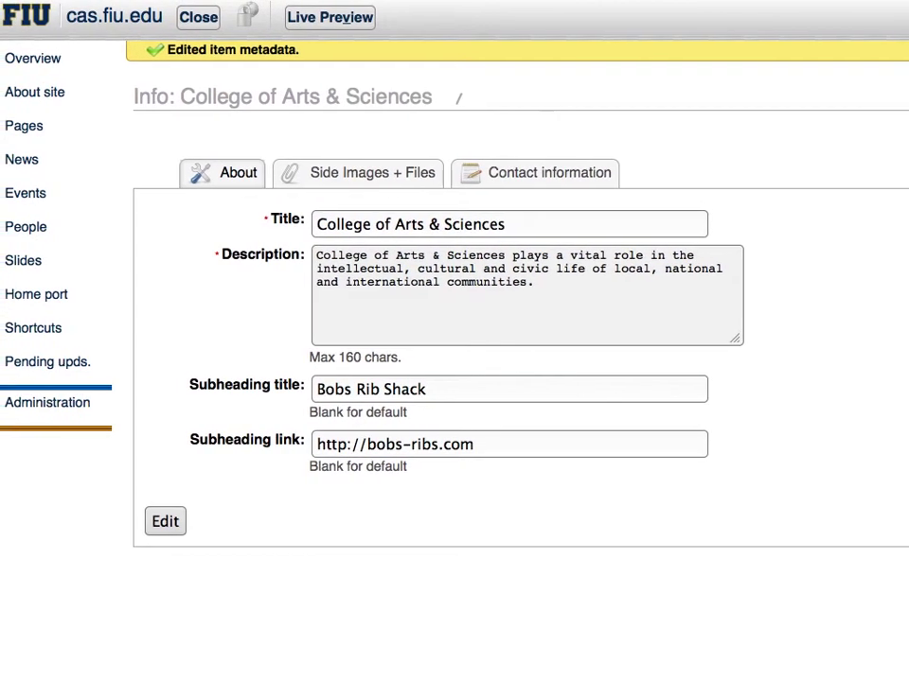
- Clear both the subheading title and the subheading link of the site
{"action": "left_click_drag", "start_coordinate": [444, 395], "coordinate": [226, 390]}
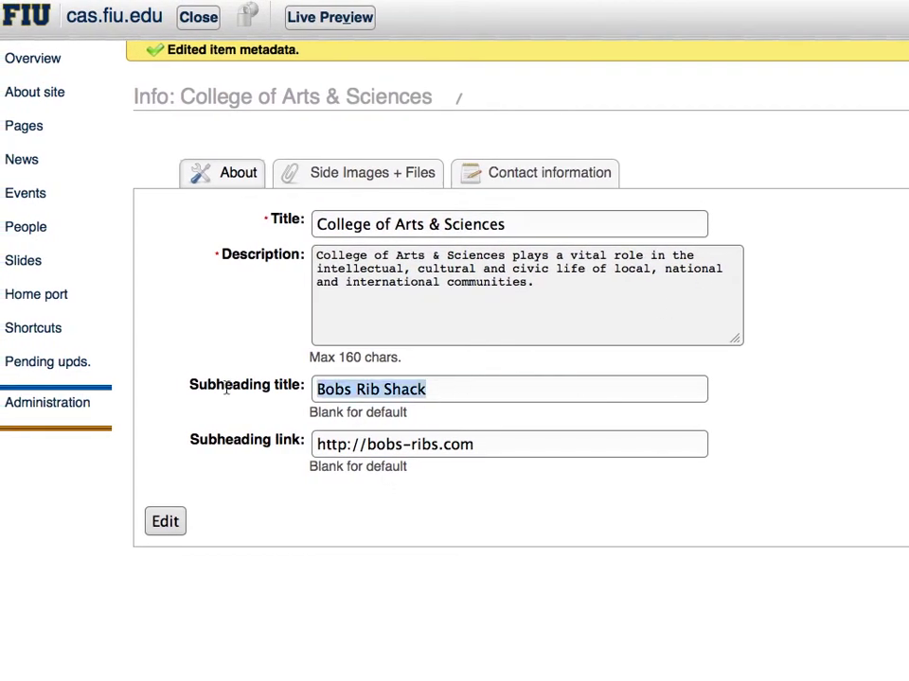
{"action": "key", "text": "BackSpace"}
{"action": "left_click_drag", "start_coordinate": [478, 444], "coordinate": [136, 450]}
{"action": "key", "text": "BackSpace"}
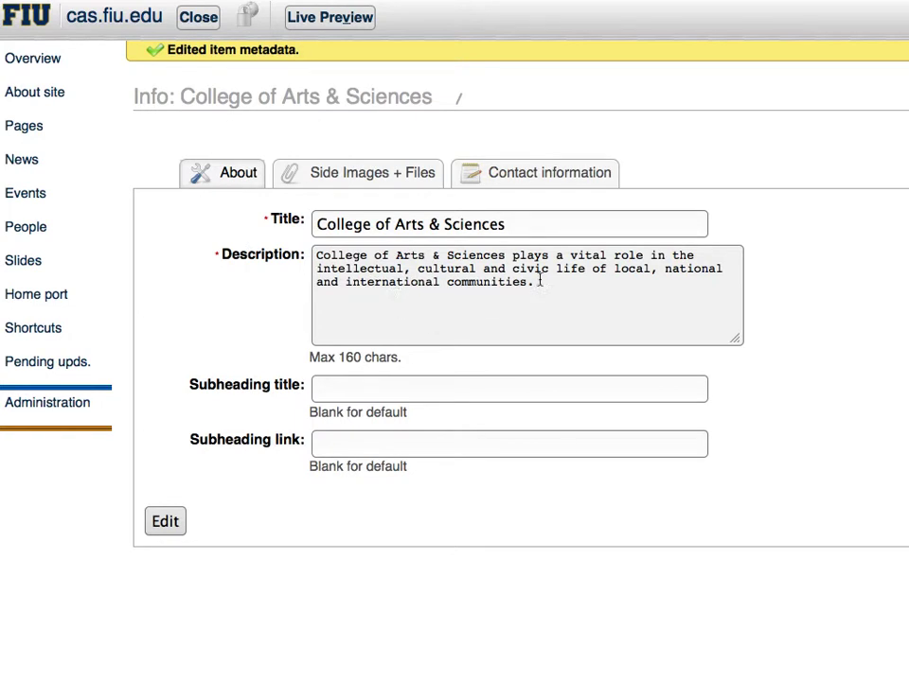
{"action": "left_click", "coordinate": [381, 390]}
{"action": "left_click", "coordinate": [359, 439]}
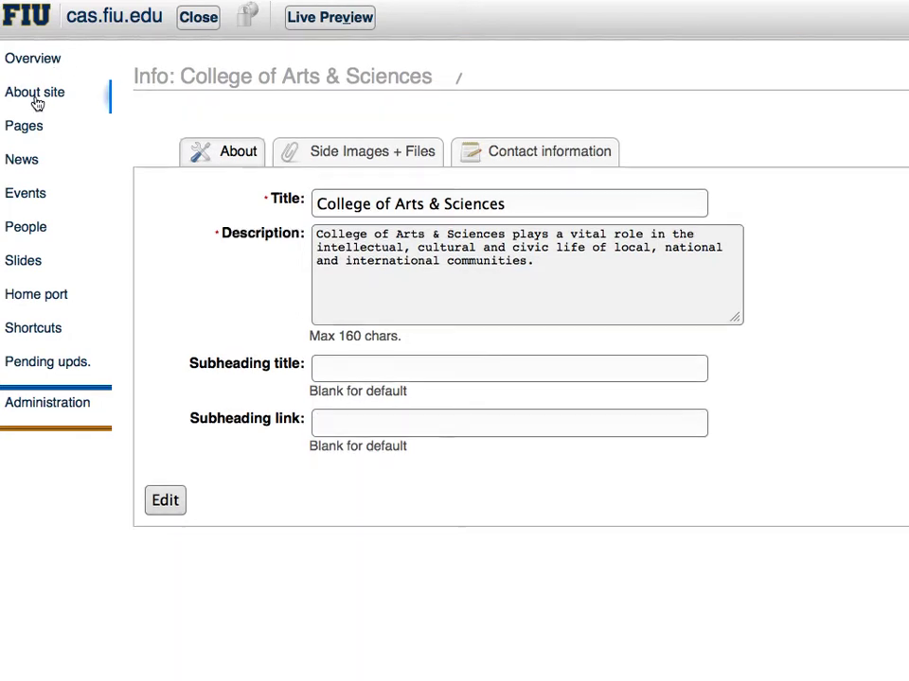
- Switch to the Google results for FIU and examine the description snippets under the university home page and Wikipedia entries
{"action": "left_click", "coordinate": [593, 271]}
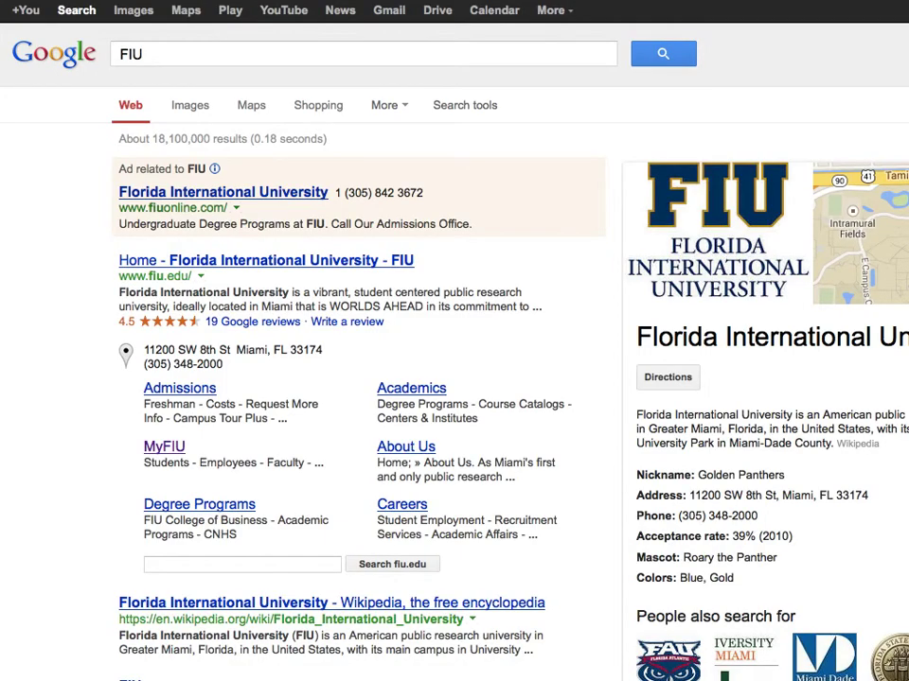
{"action": "left_click", "coordinate": [219, 52]}
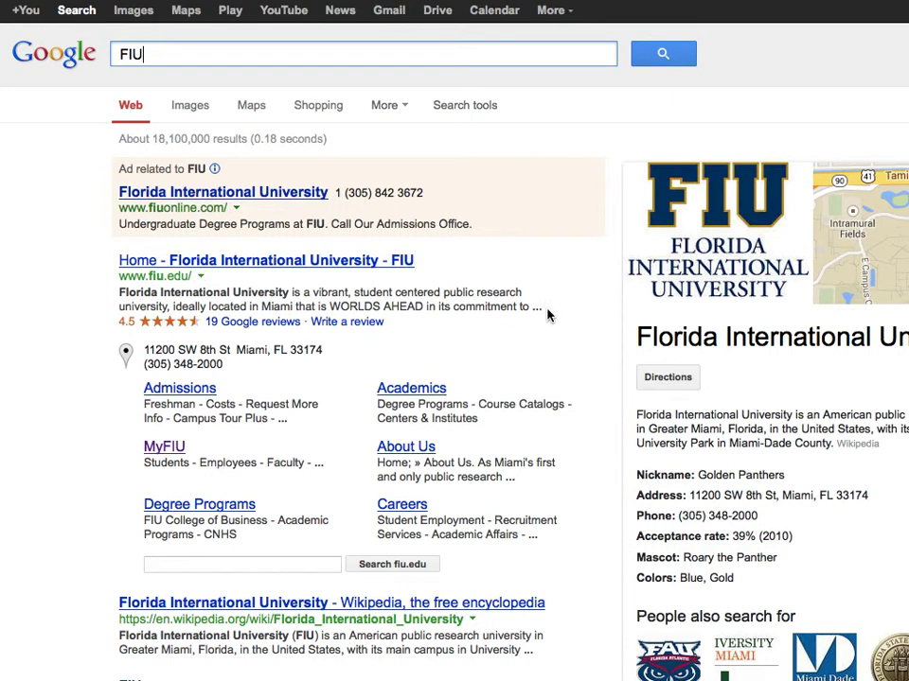
{"action": "left_click_drag", "start_coordinate": [545, 313], "coordinate": [121, 293]}
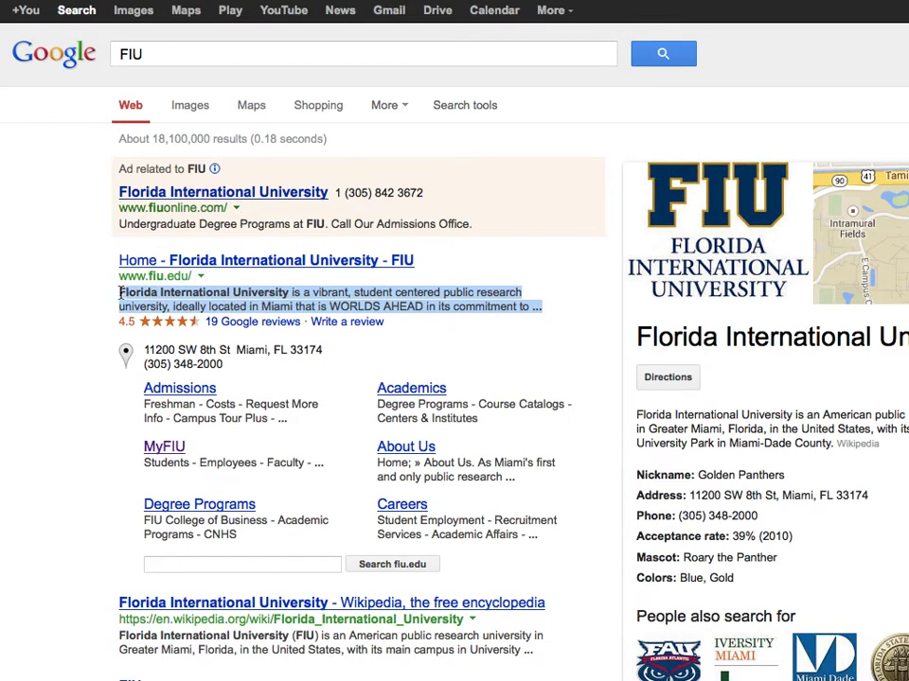
{"action": "left_click", "coordinate": [297, 305]}
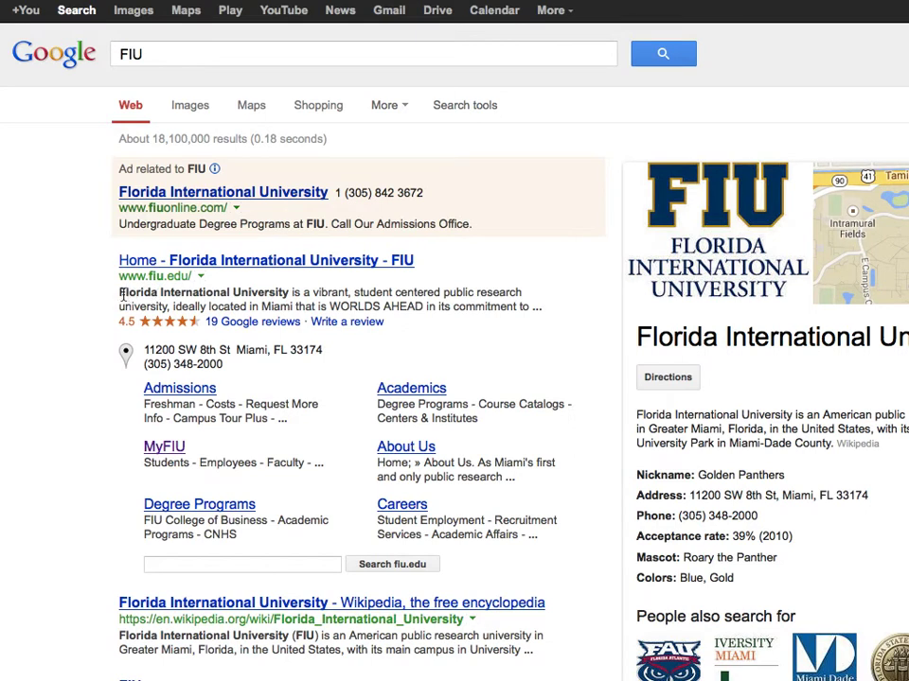
{"action": "left_click_drag", "start_coordinate": [127, 294], "coordinate": [525, 306]}
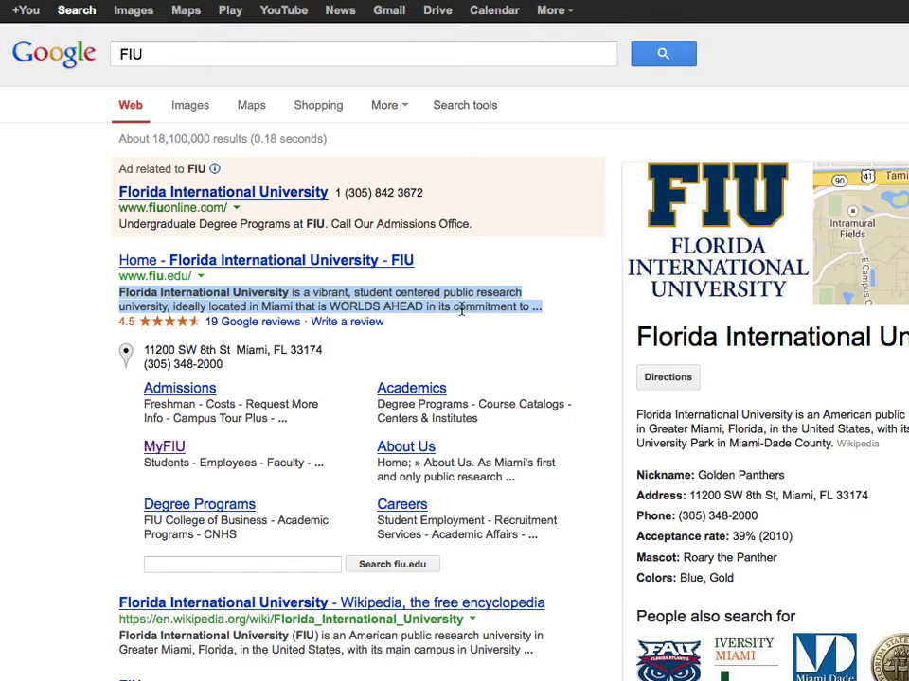
{"action": "left_click_drag", "start_coordinate": [541, 653], "coordinate": [117, 637]}
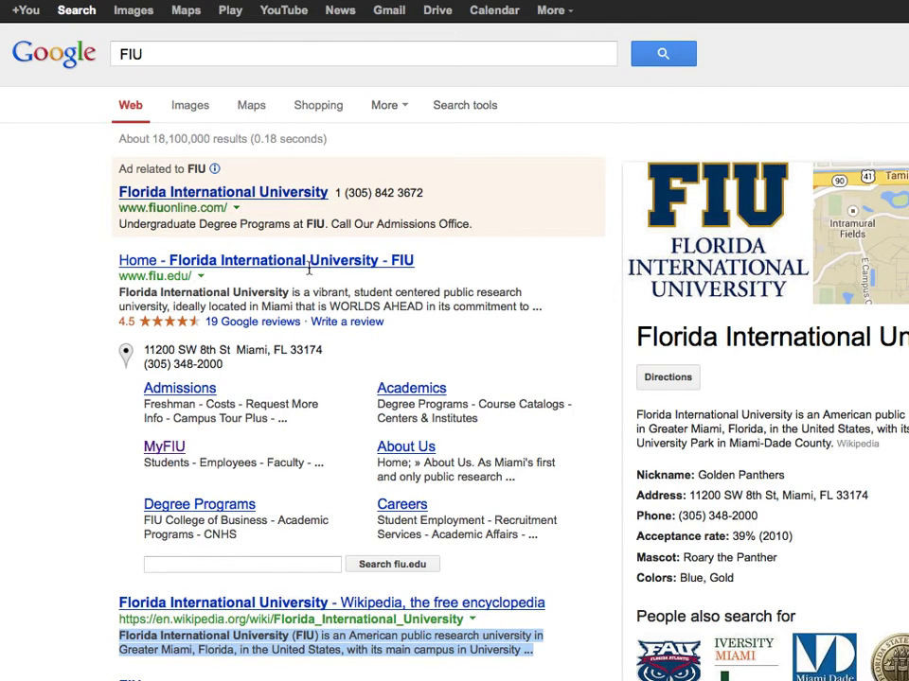
{"action": "left_click_drag", "start_coordinate": [551, 315], "coordinate": [119, 293]}
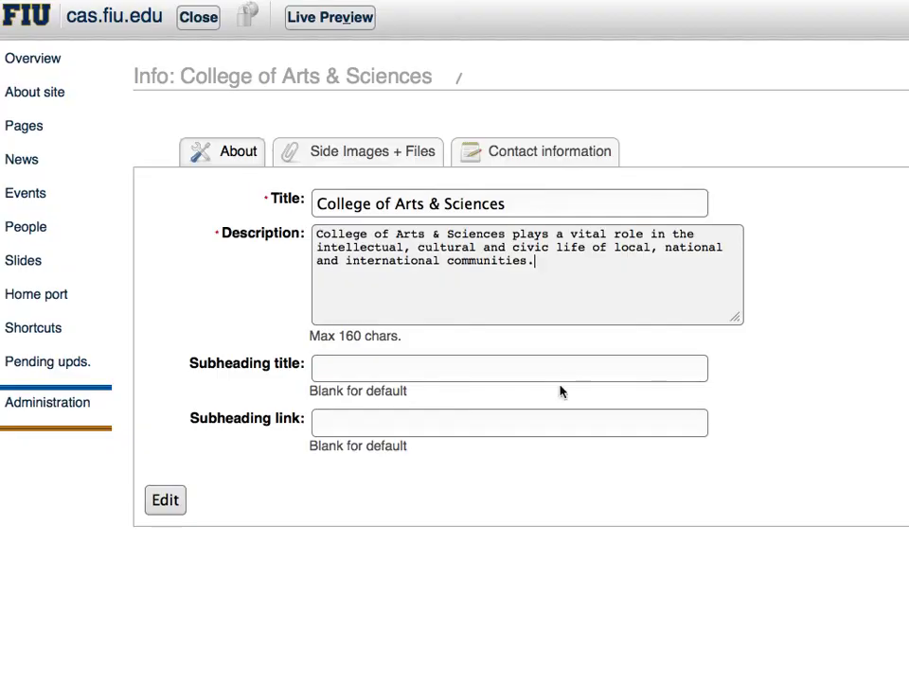
- Return to the site's About information and review the description text that search engines would display
{"action": "triple_click", "coordinate": [564, 280]}
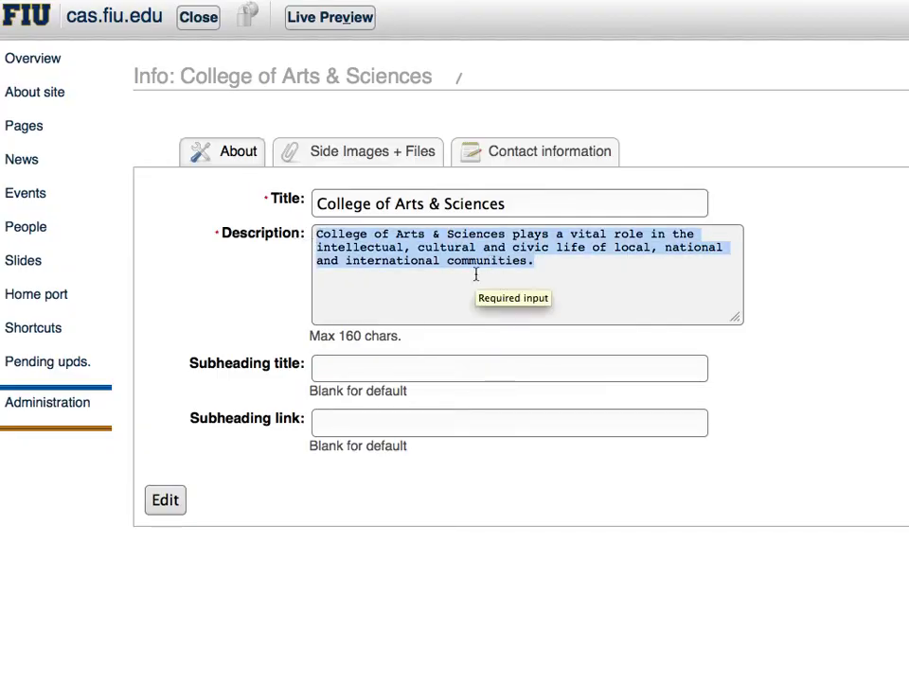
{"action": "left_click", "coordinate": [581, 271]}
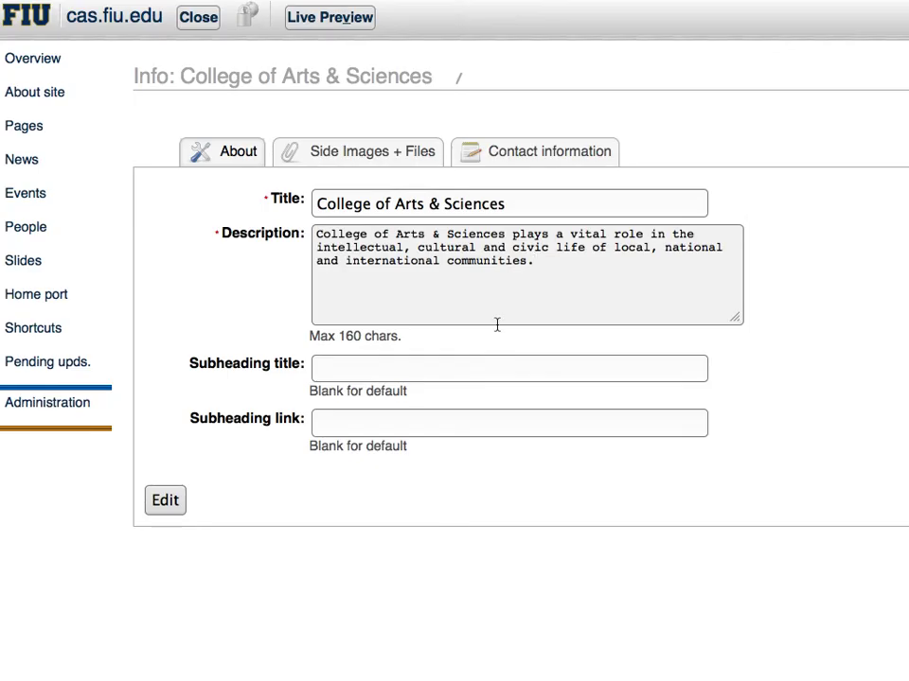
{"action": "left_click_drag", "start_coordinate": [555, 264], "coordinate": [295, 232]}
{"action": "left_click", "coordinate": [295, 233]}
{"action": "left_click_drag", "start_coordinate": [552, 261], "coordinate": [432, 238]}
{"action": "left_click", "coordinate": [350, 234]}
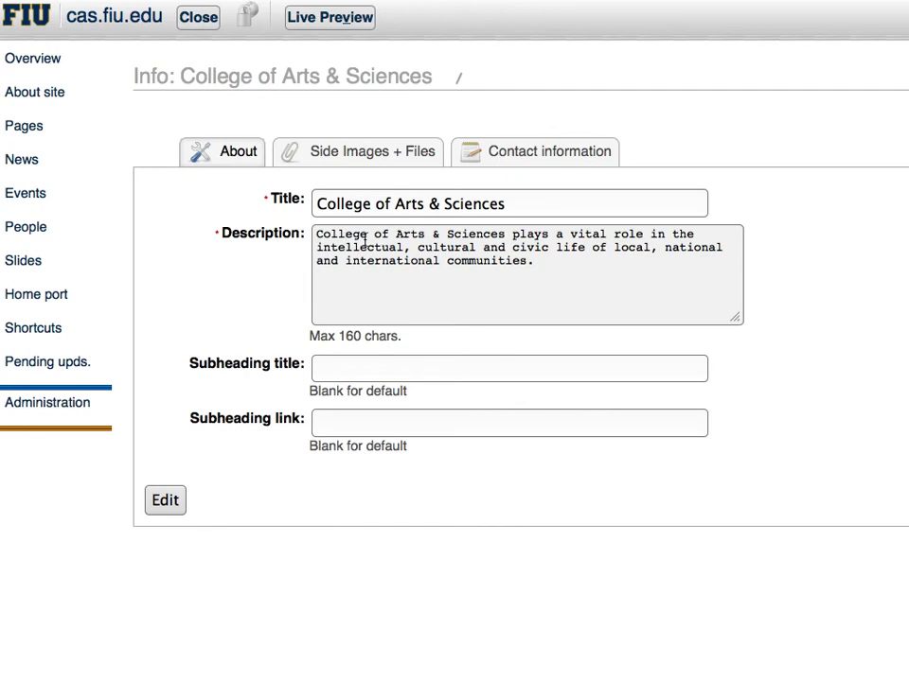